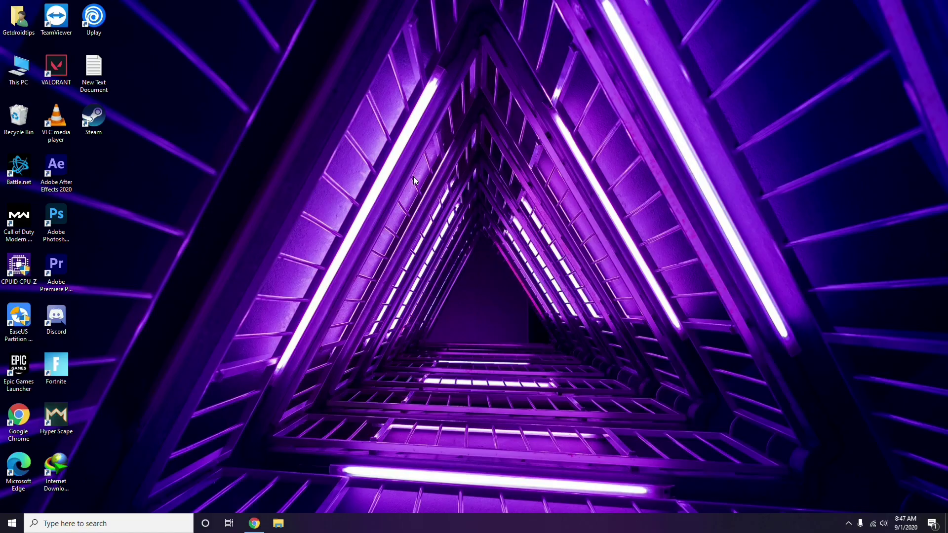
Refresh the desktop twice from its right-click menu.
right_click(415, 178)
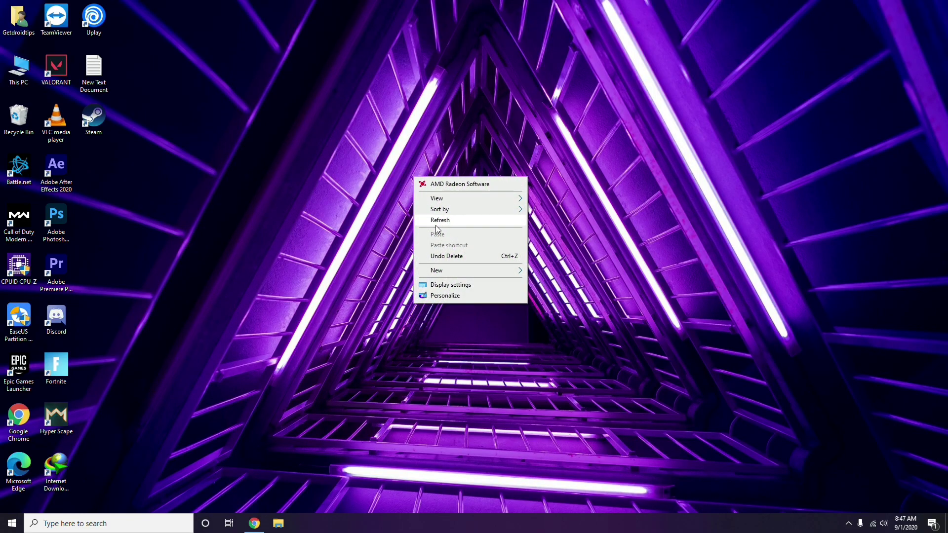
left_click(439, 229)
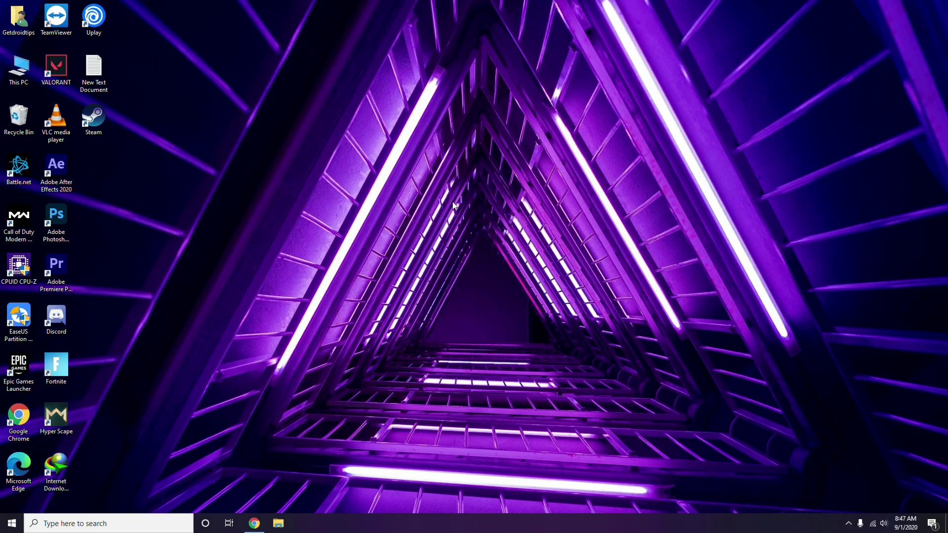
right_click(359, 138)
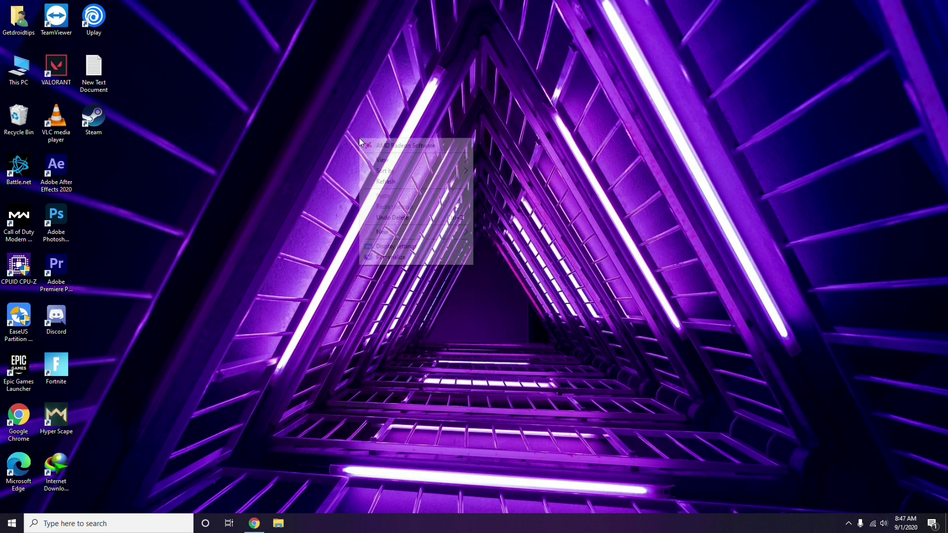
left_click(368, 182)
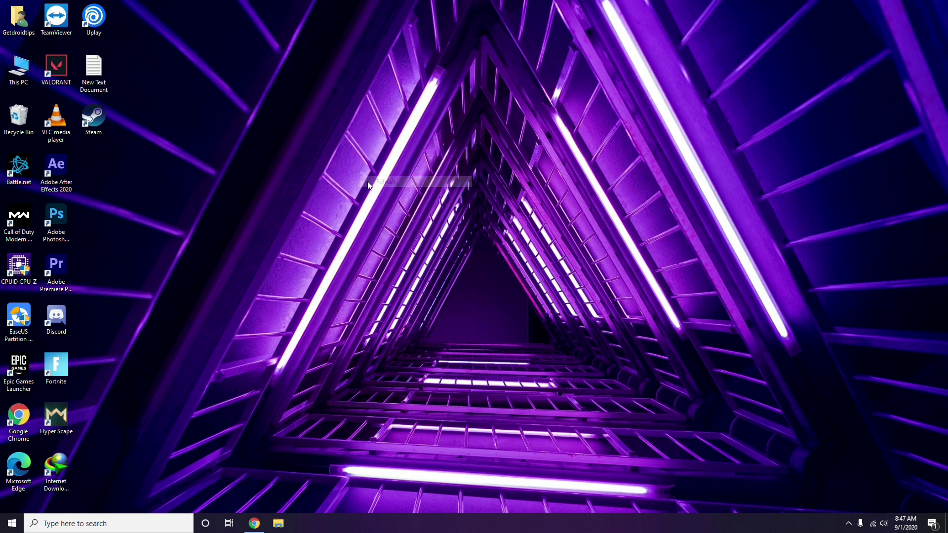
right_click(21, 83)
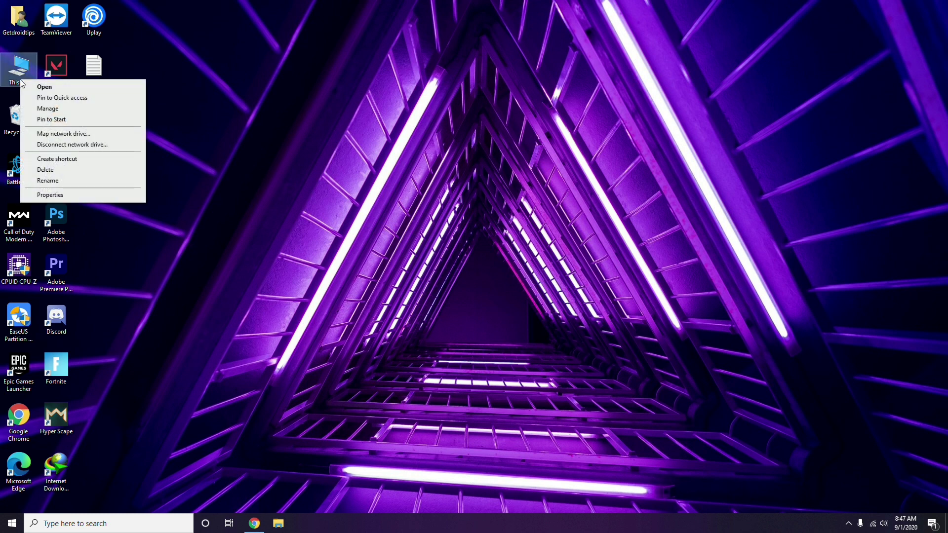
left_click(49, 108)
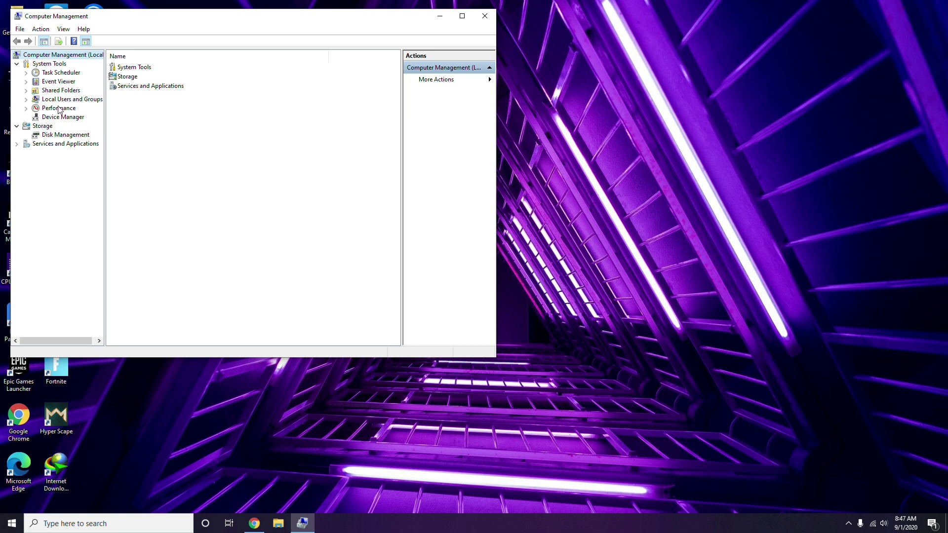
left_click(57, 116)
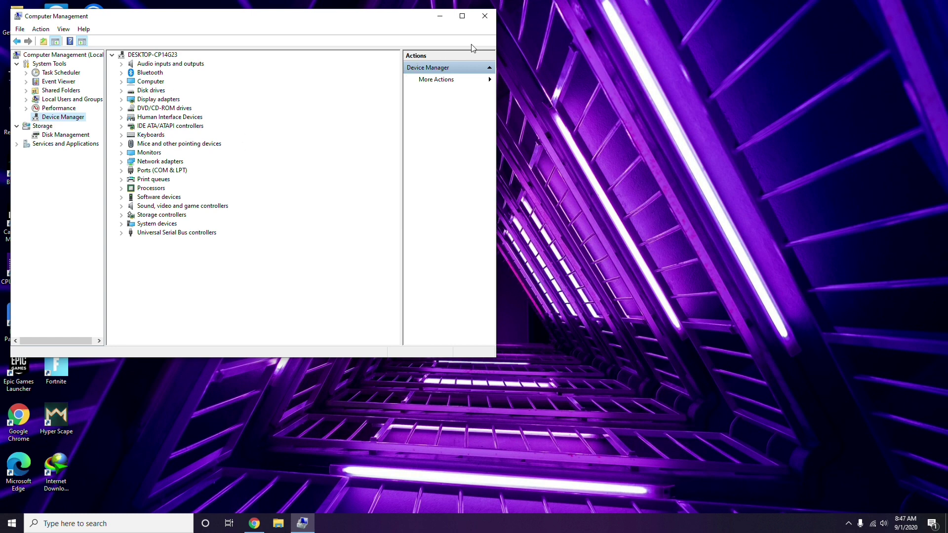
left_click(485, 17)
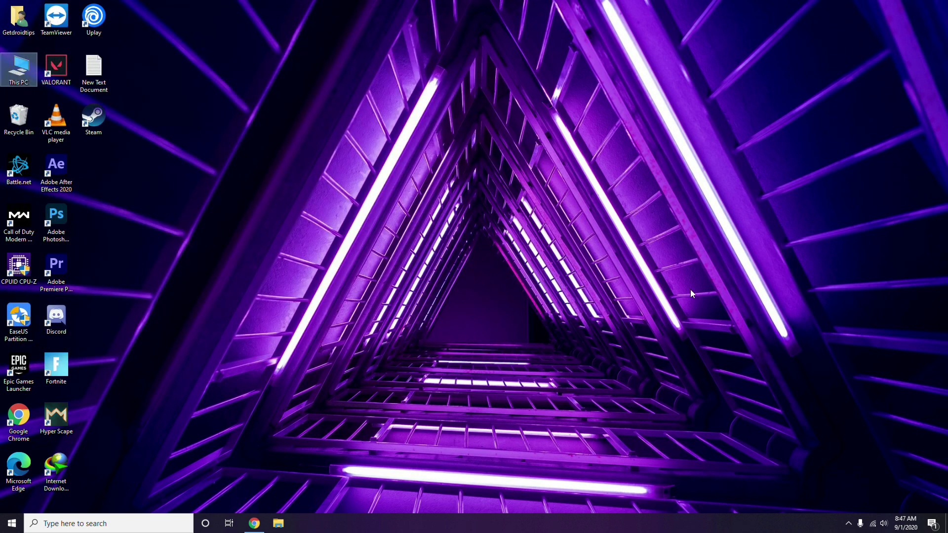
left_click(848, 524)
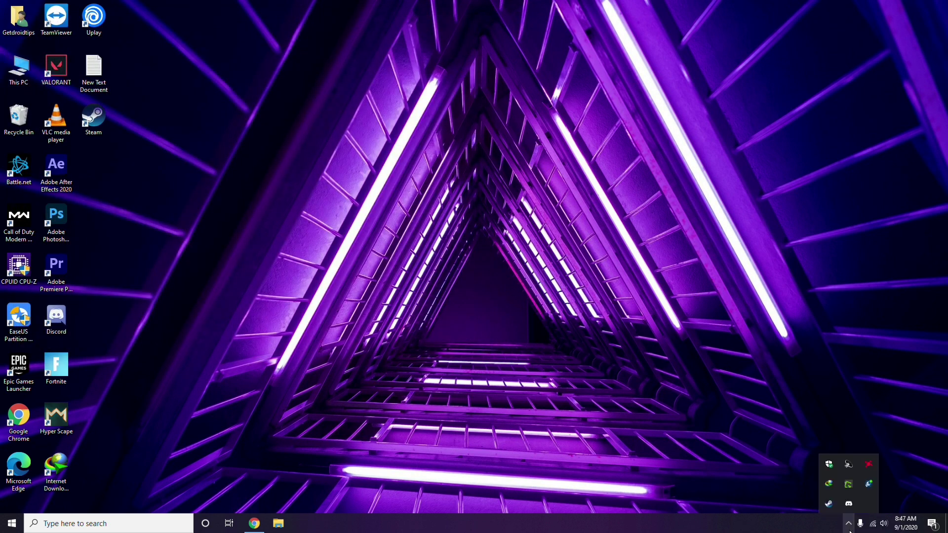
left_click(869, 465)
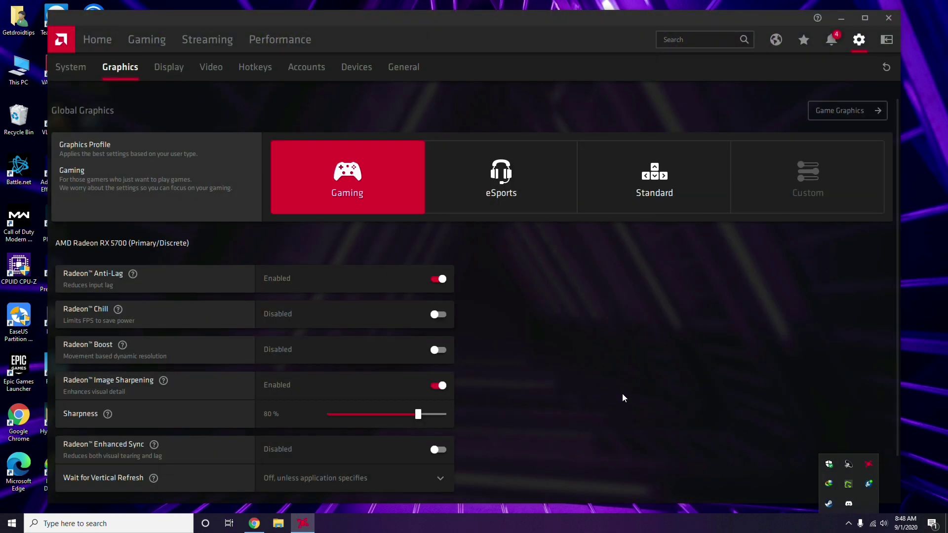
left_click(82, 70)
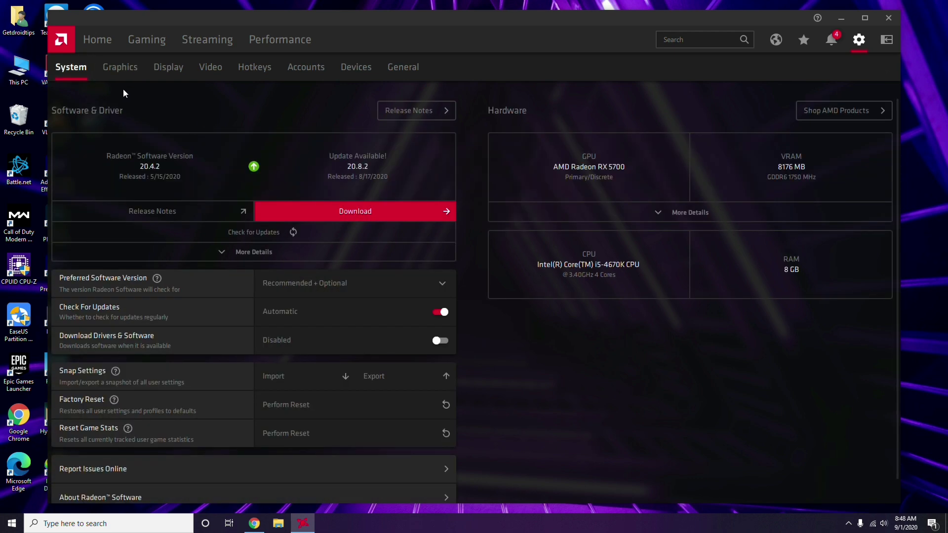
left_click(116, 70)
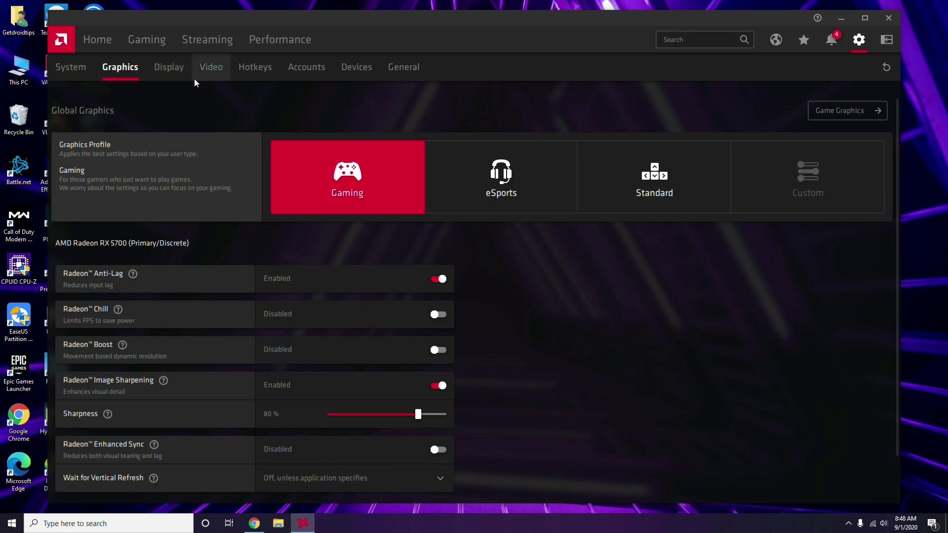
left_click(180, 77)
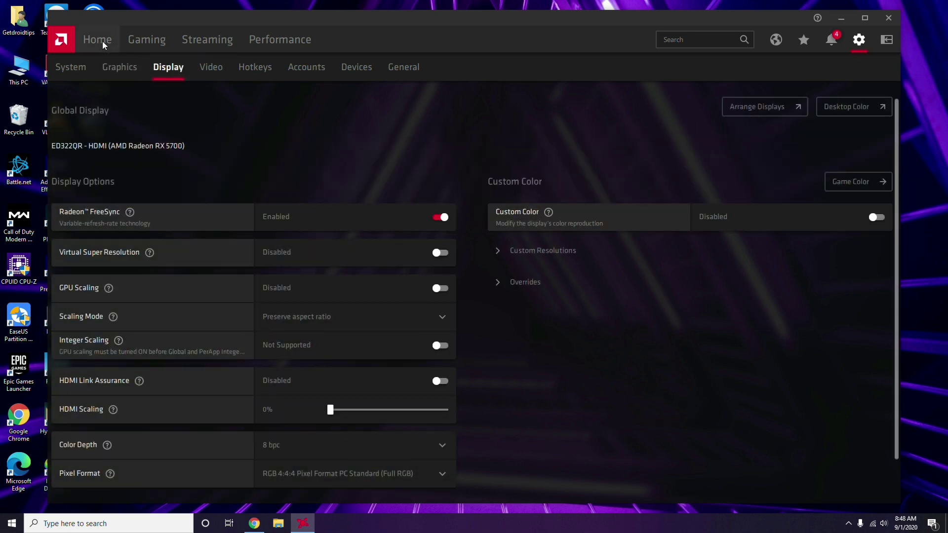
left_click(104, 44)
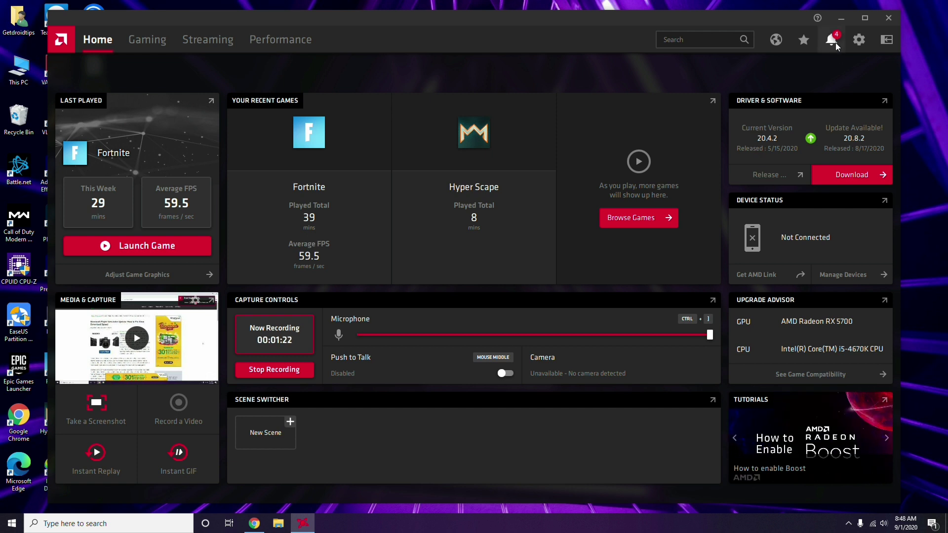
left_click(893, 19)
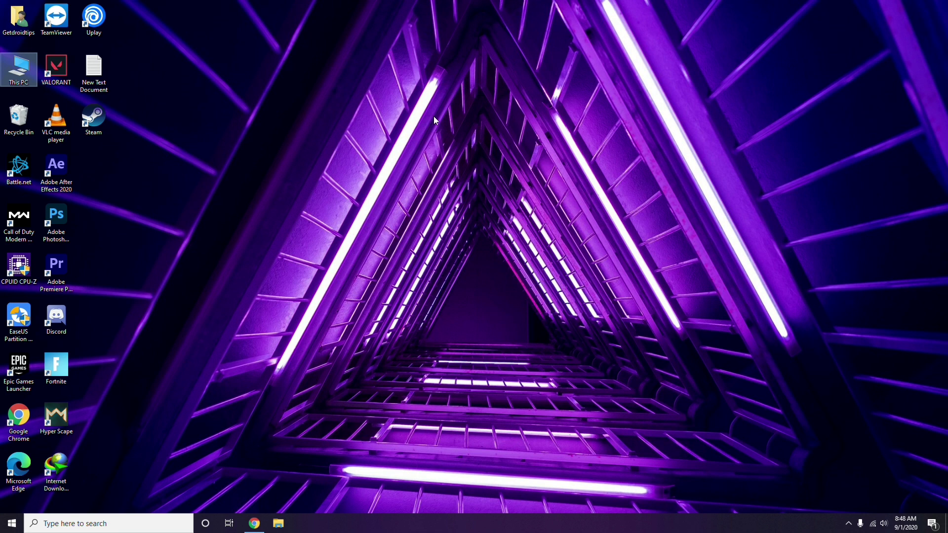
Refresh the desktop, launch Steam, and open its In-Game settings page.
right_click(198, 129)
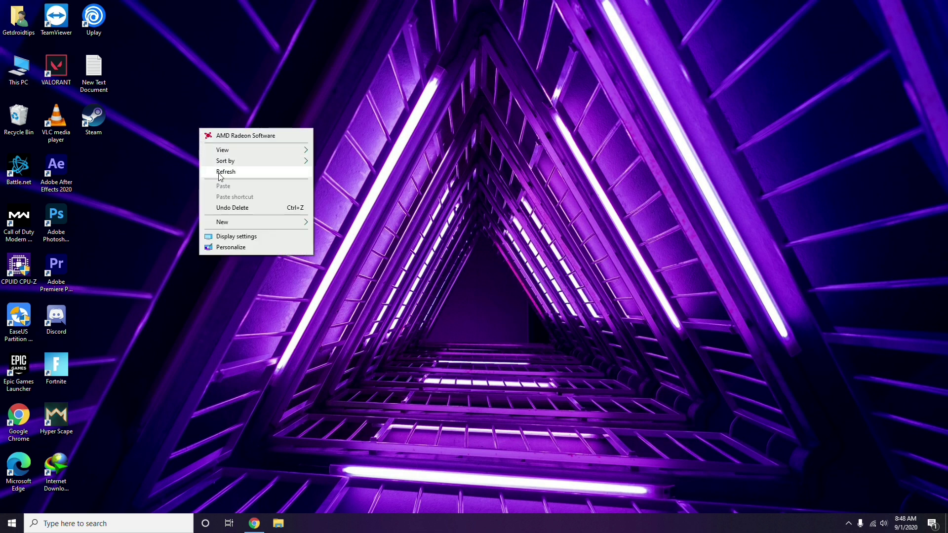
left_click(220, 172)
double_click(97, 128)
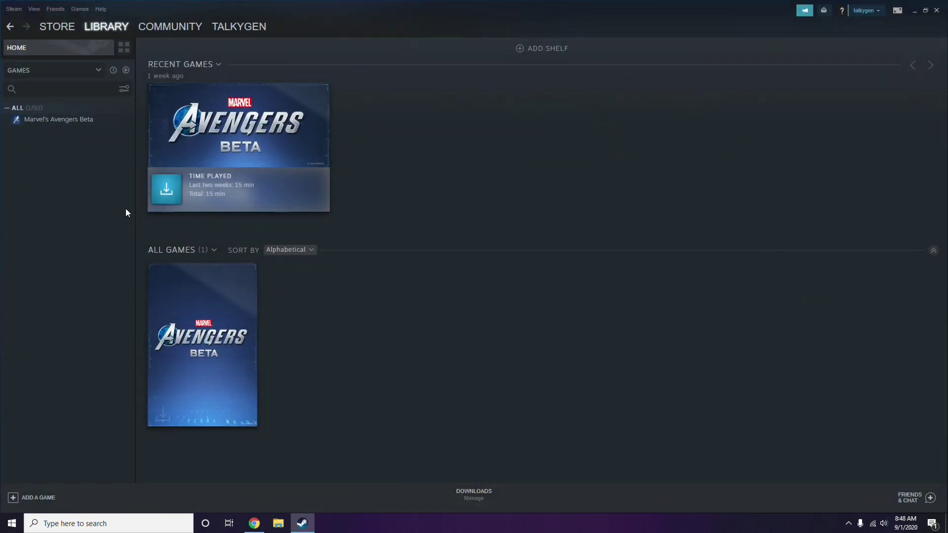
left_click(13, 9)
left_click(32, 69)
Uncheck 'Enable the Steam Overlay while in-game', save with OK, and close Steam.
left_click_drag(575, 187, 511, 134)
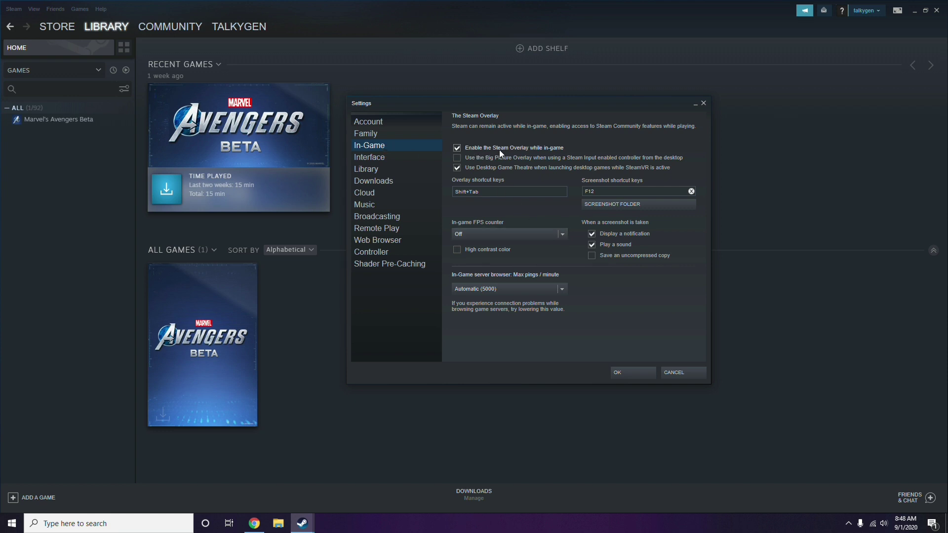
left_click(552, 149)
left_click(623, 372)
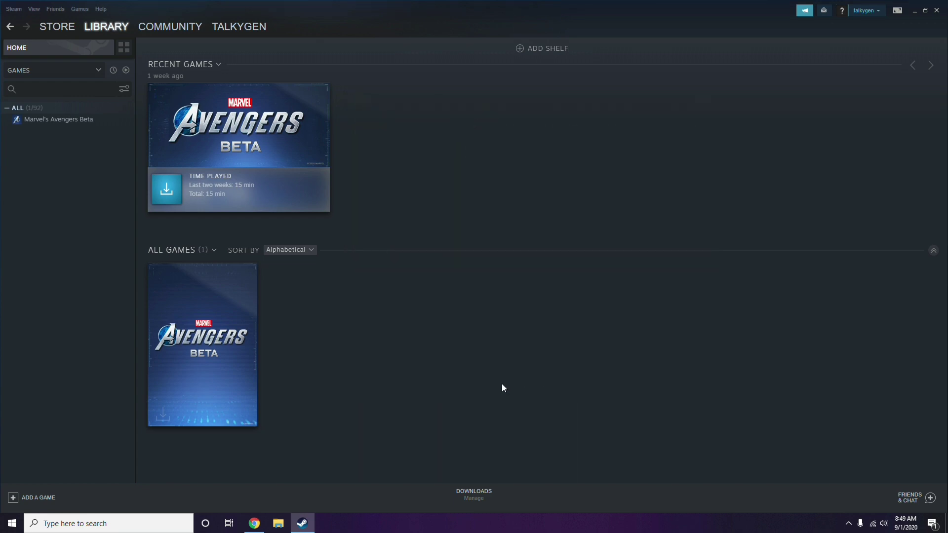
left_click(936, 11)
Refresh the desktop, launch Discord from its desktop icon, and open User Settings.
right_click(402, 170)
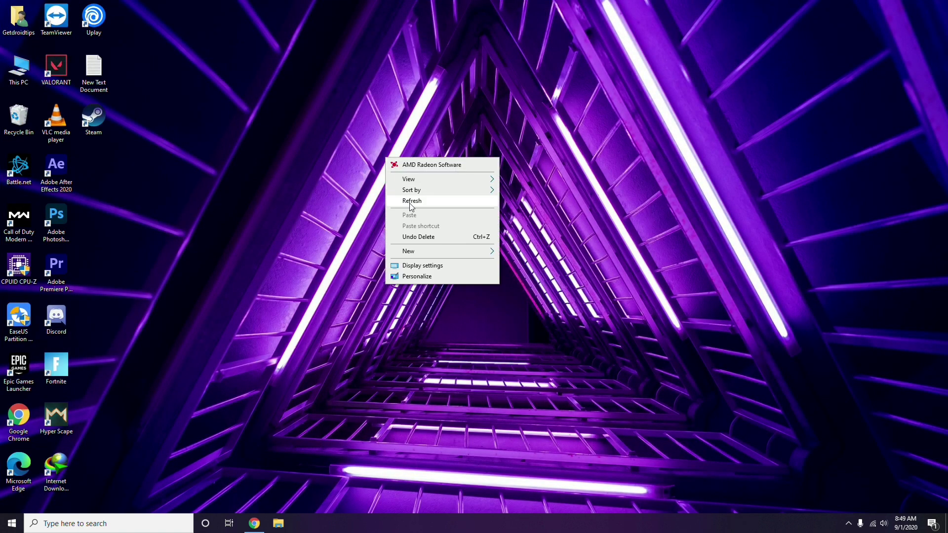
left_click(409, 203)
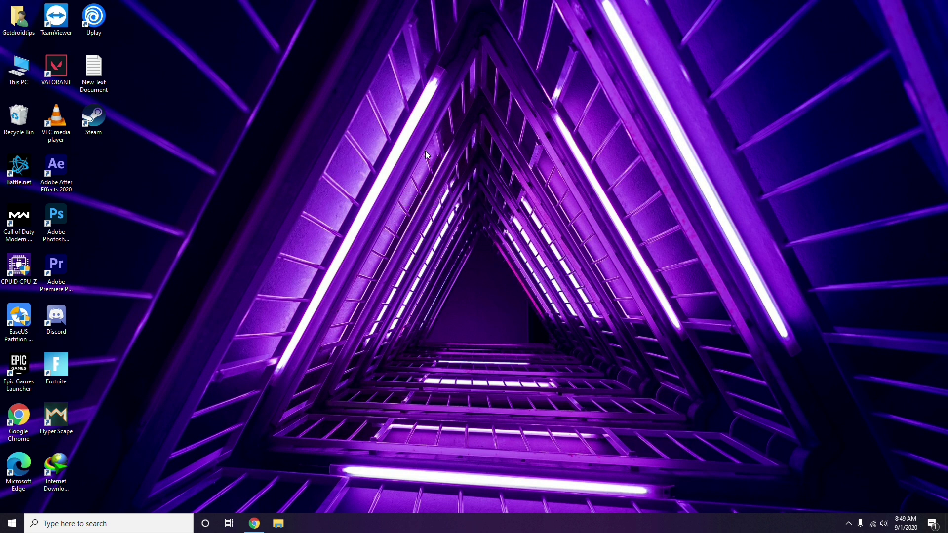
double_click(56, 318)
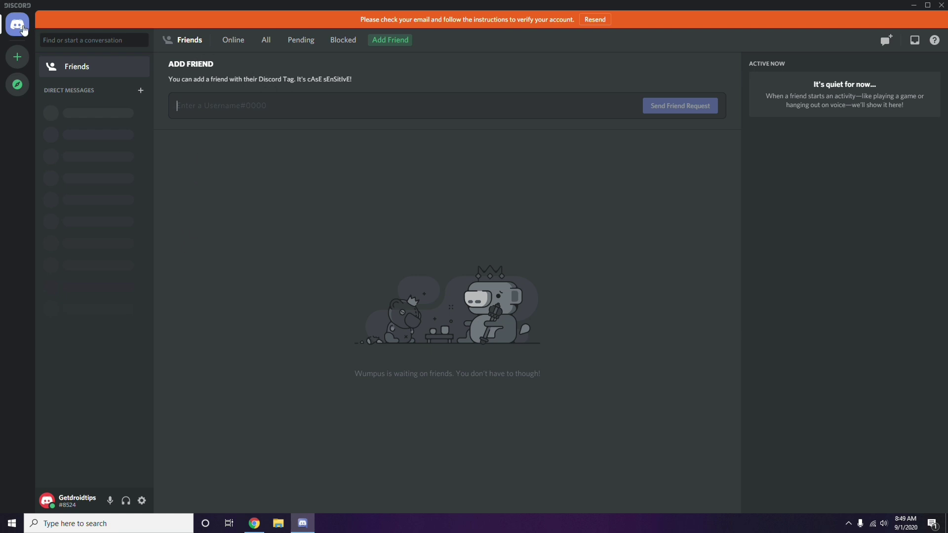
left_click(142, 501)
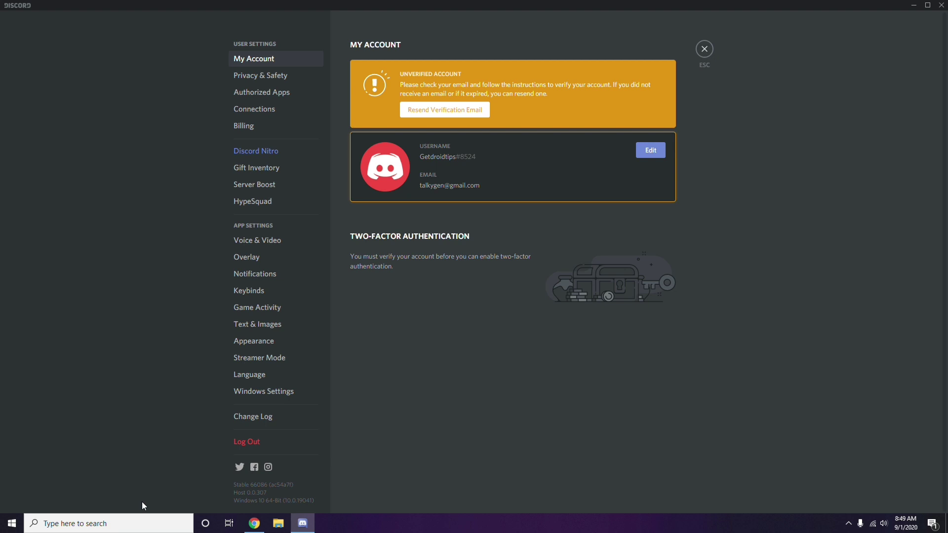
On the Voice & Video page, switch off the OpenH264 Video Codec under Advanced.
left_click(252, 242)
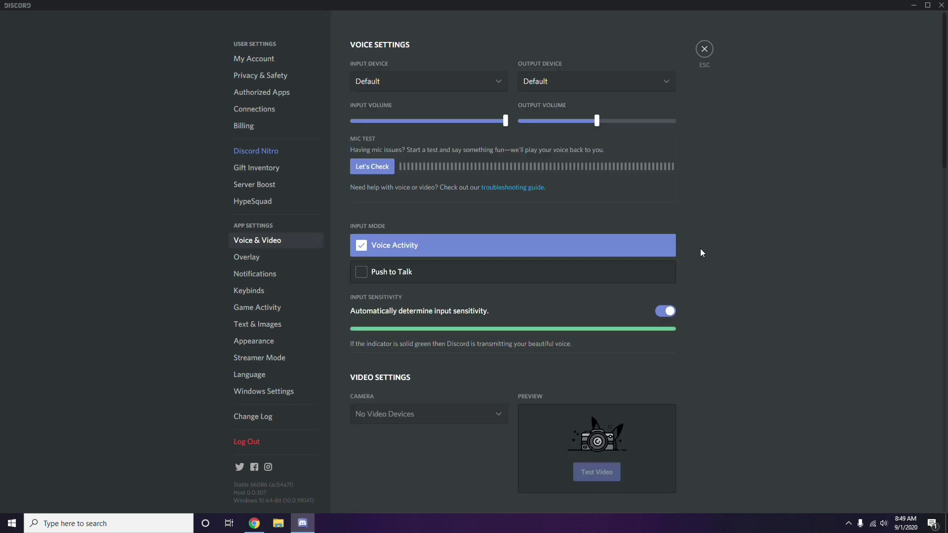
scroll(724, 237, "down", 8)
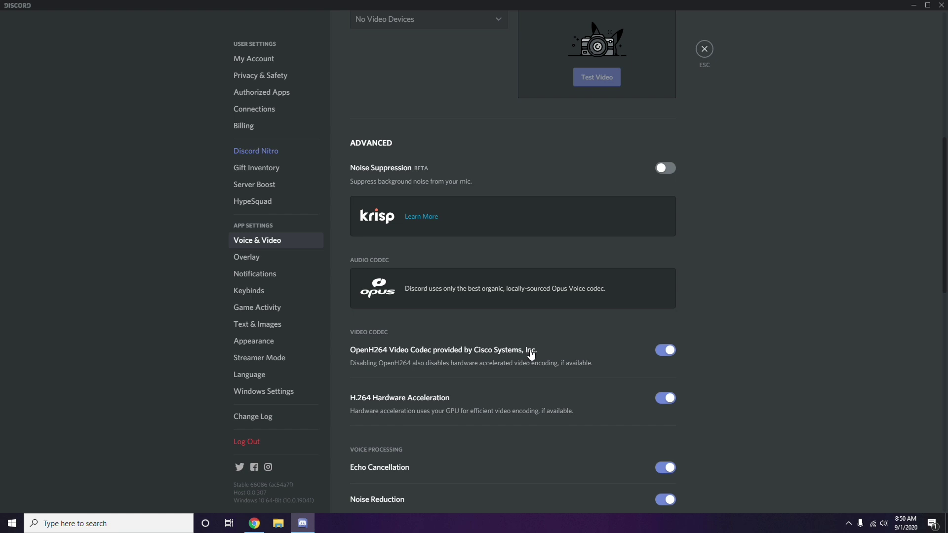
left_click(661, 350)
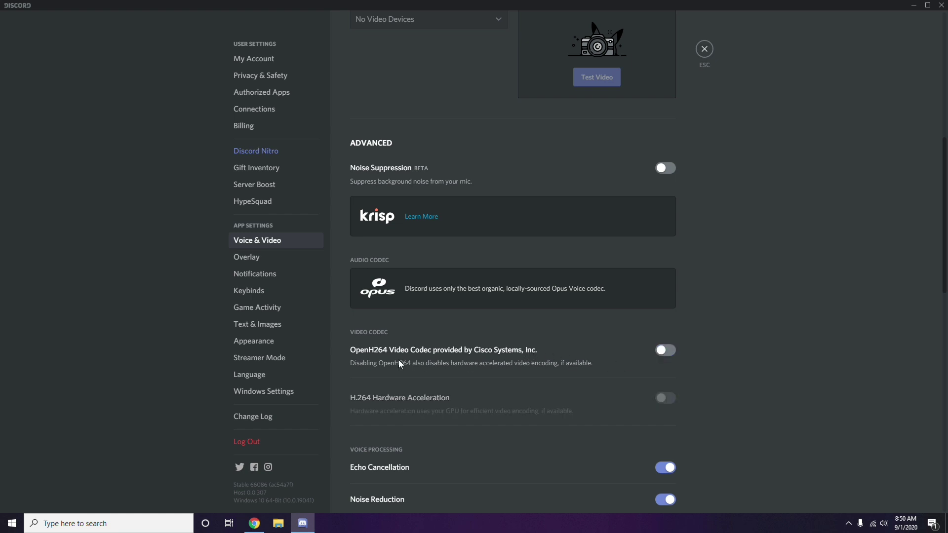
scroll(490, 354, "down", 3)
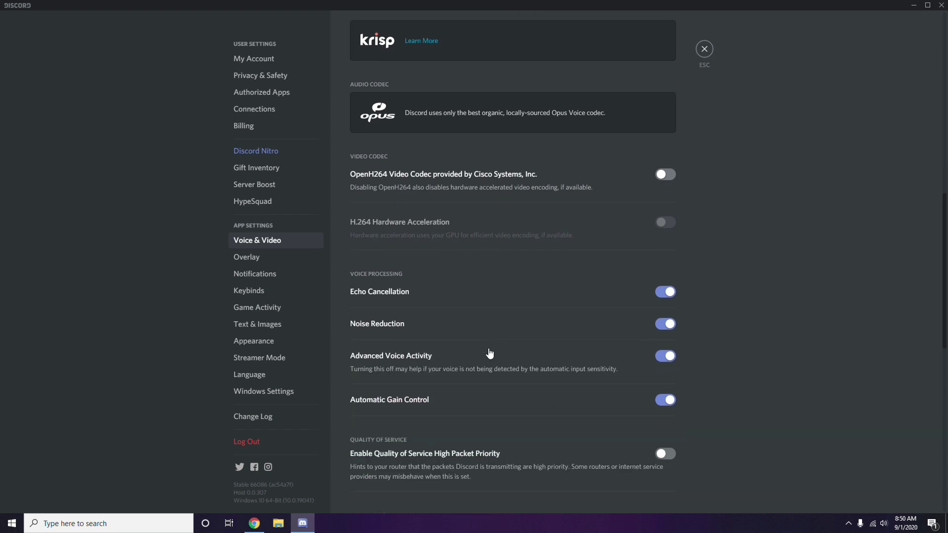
scroll(489, 354, "down", 2)
scroll(490, 354, "up", 1)
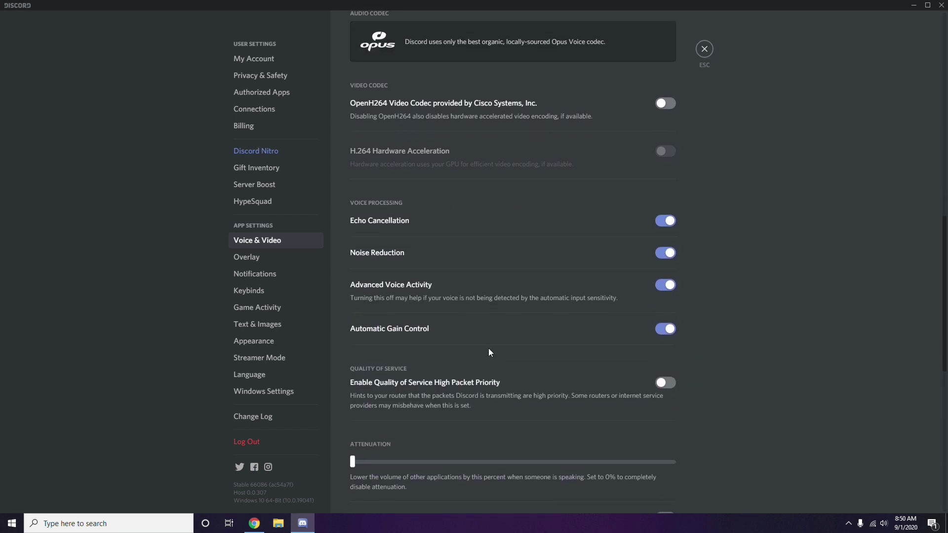
Switch off 'Enable in-game overlay' on Discord's Overlay settings page.
left_click(249, 260)
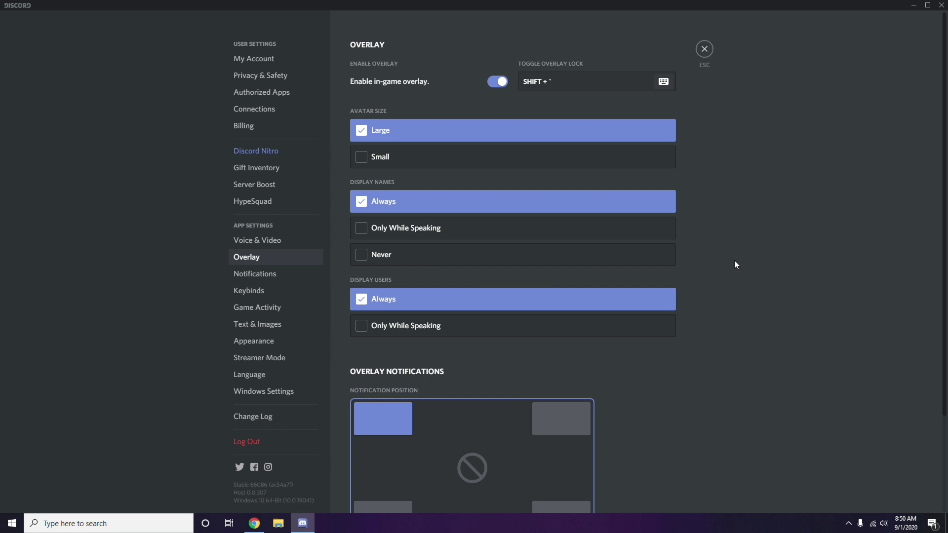
scroll(735, 260, "down", 2)
scroll(735, 260, "up", 2)
left_click(493, 83)
Switch off Hardware Acceleration under Appearance > Advanced and confirm Discord's restart with Okay.
left_click(261, 344)
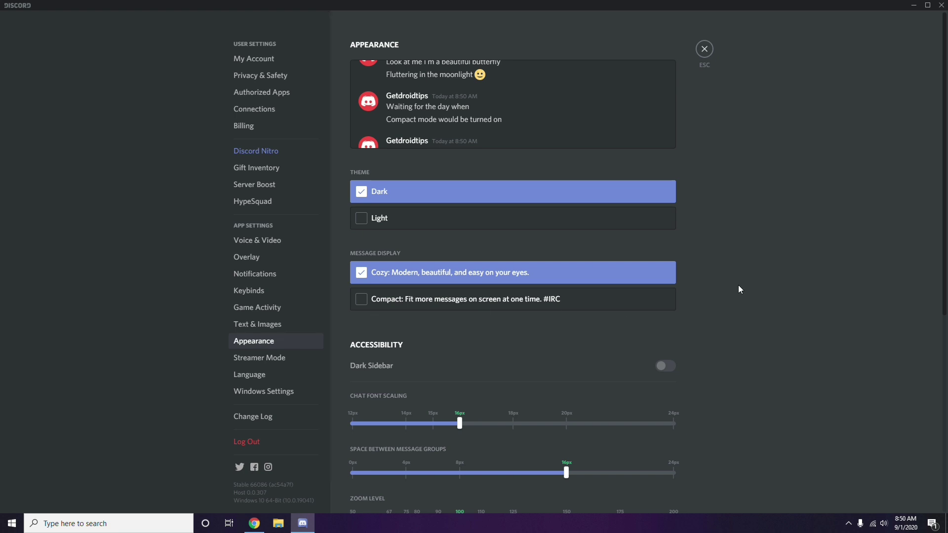
scroll(740, 289, "down", 6)
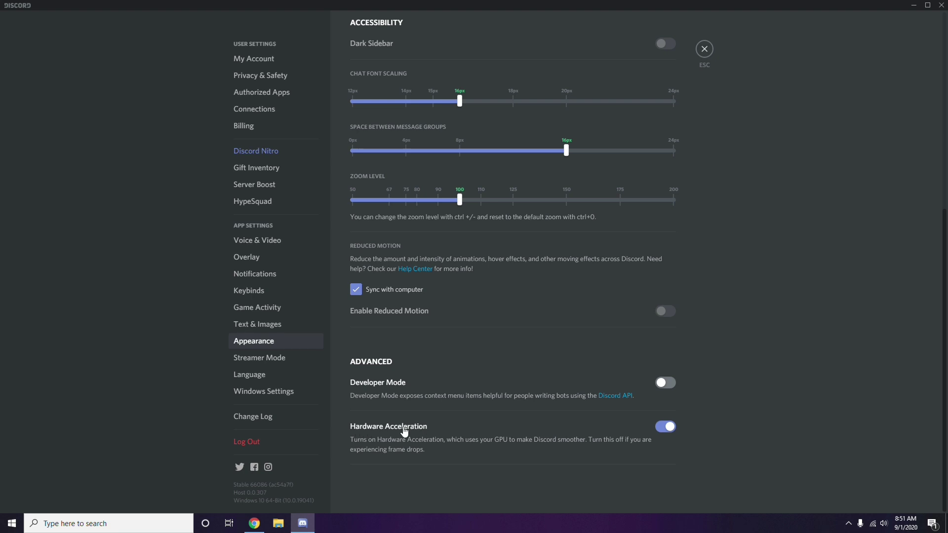
left_click(664, 427)
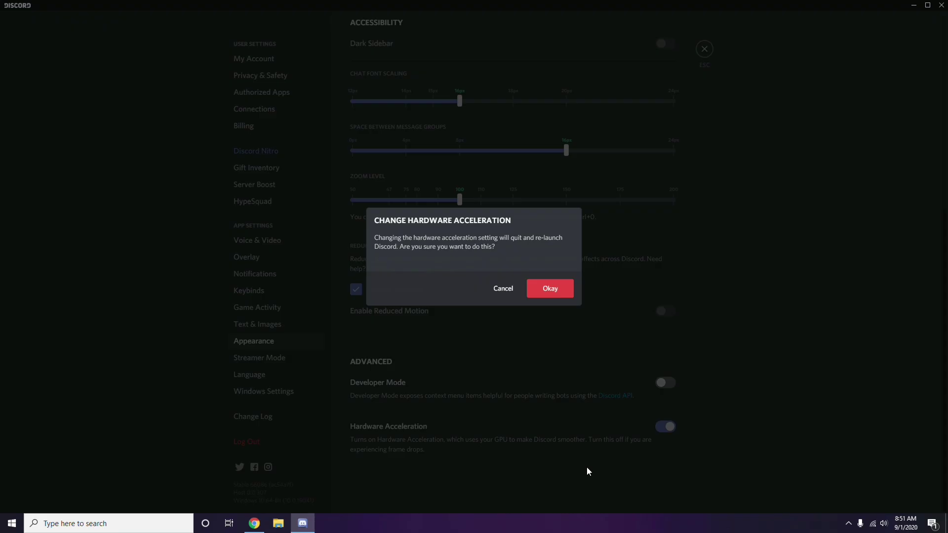
left_click(543, 291)
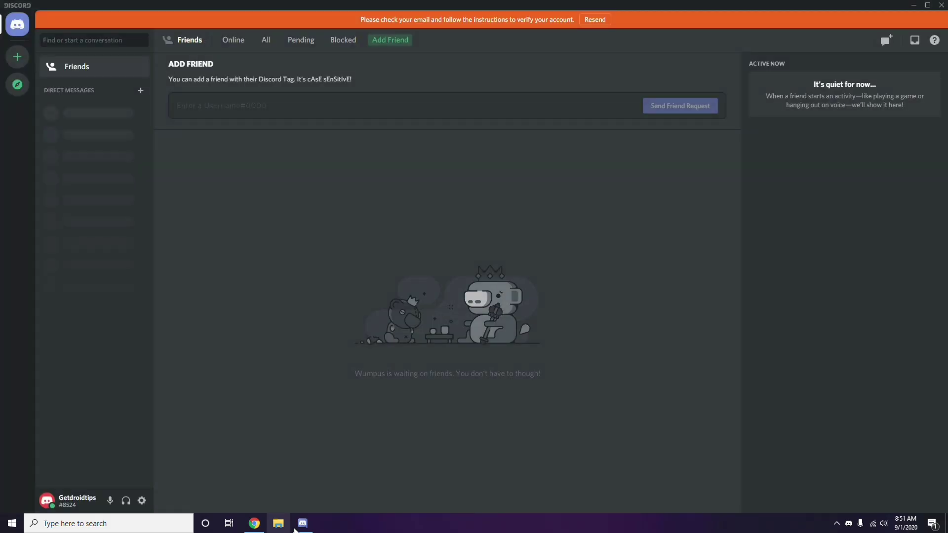
Minimize Discord and refresh the desktop.
left_click(915, 6)
right_click(376, 126)
left_click(401, 170)
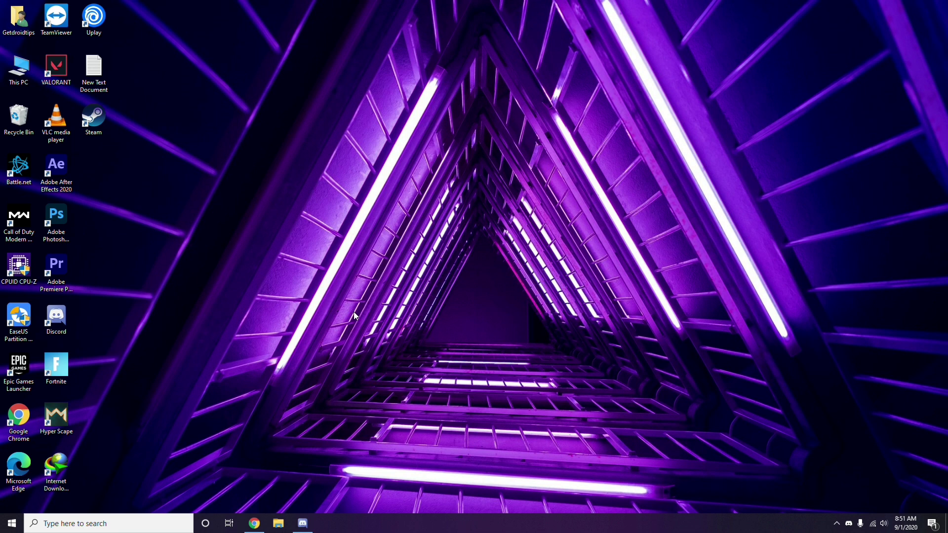
Search 'windows' from the taskbar and open Windows Update settings from the results.
left_click(76, 525)
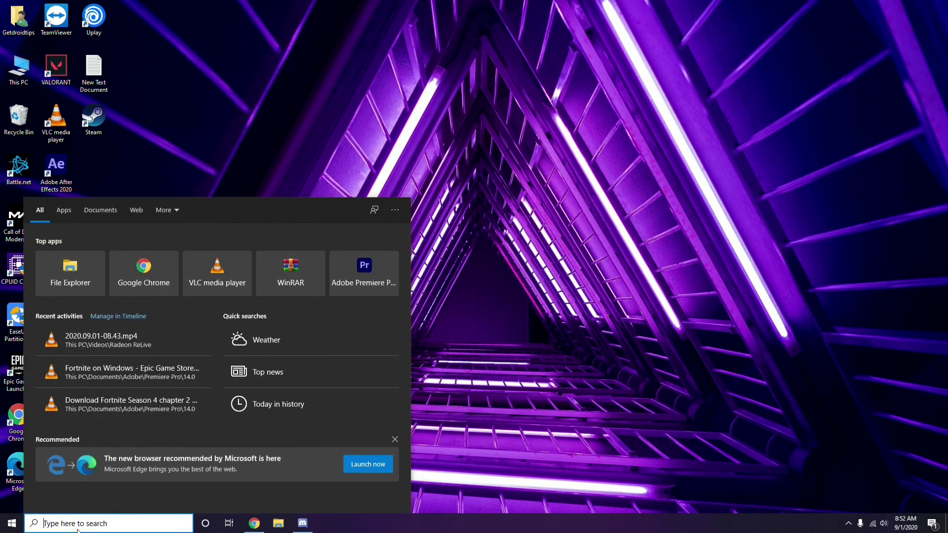
type("windo")
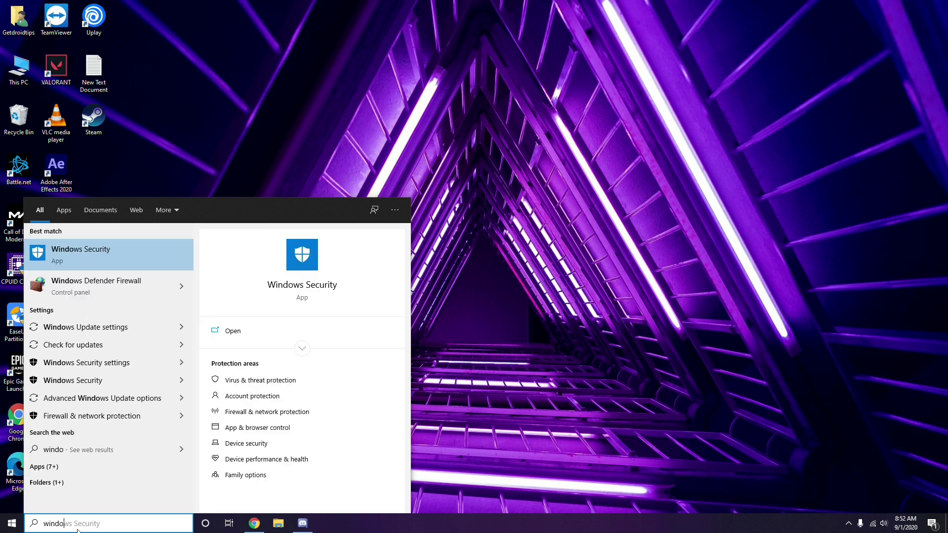
type("ws")
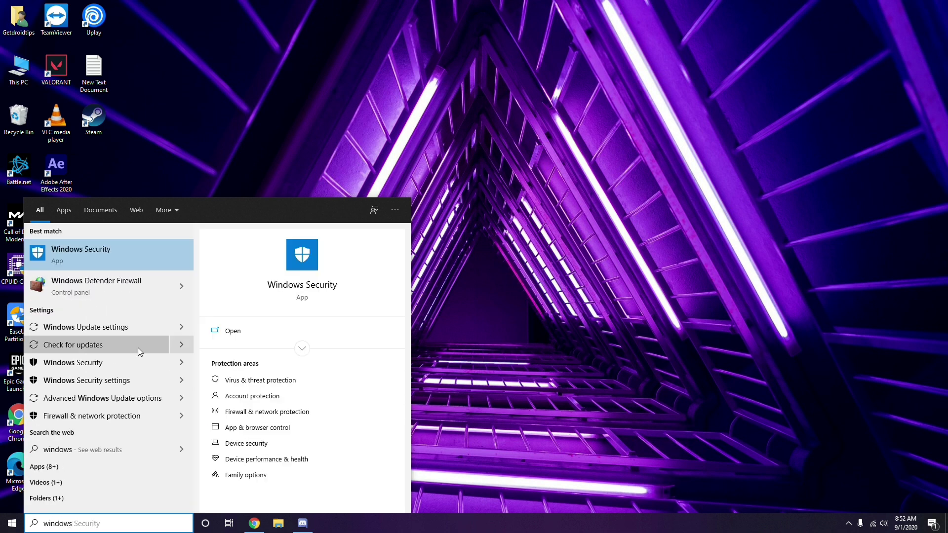
left_click(117, 325)
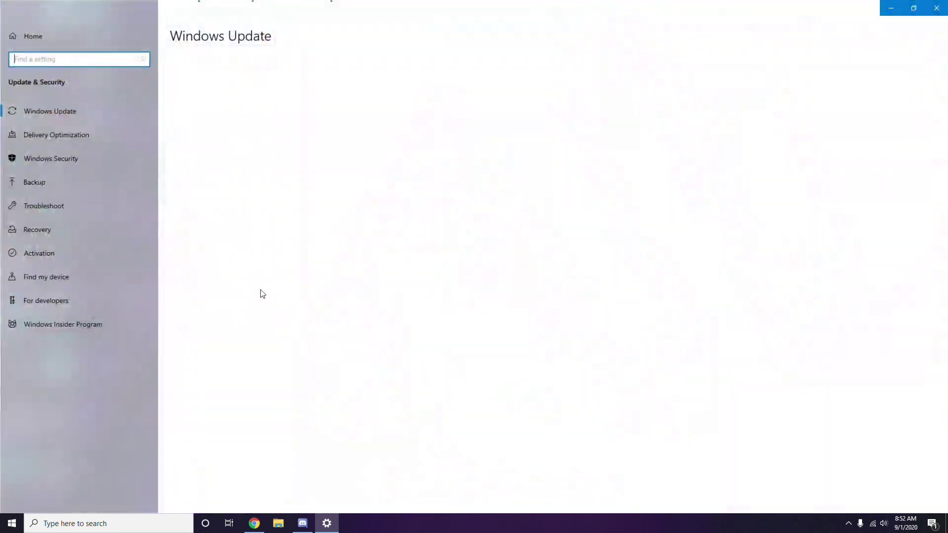